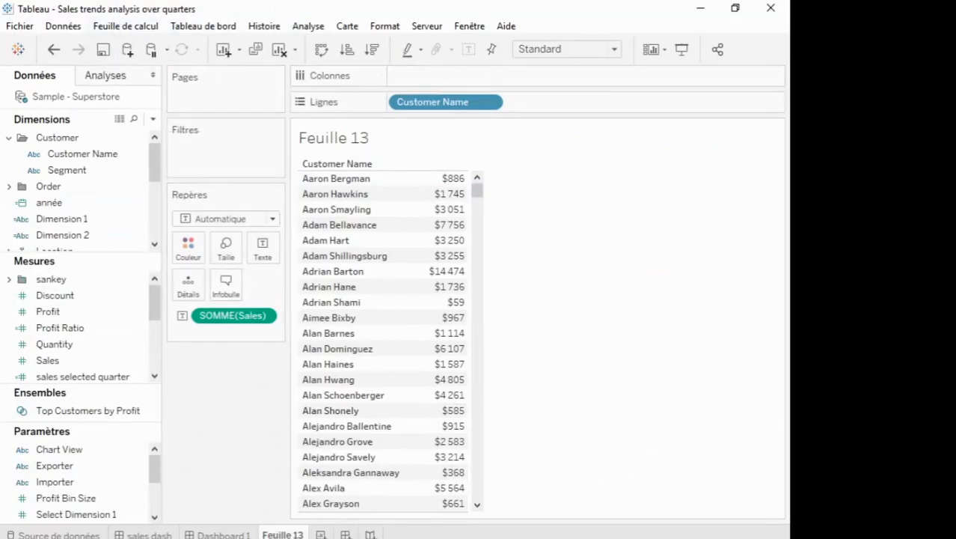
Create a new worksheet listing Sales by Customer Name as a text table, sorted in descending order of sales
left_click(320, 535)
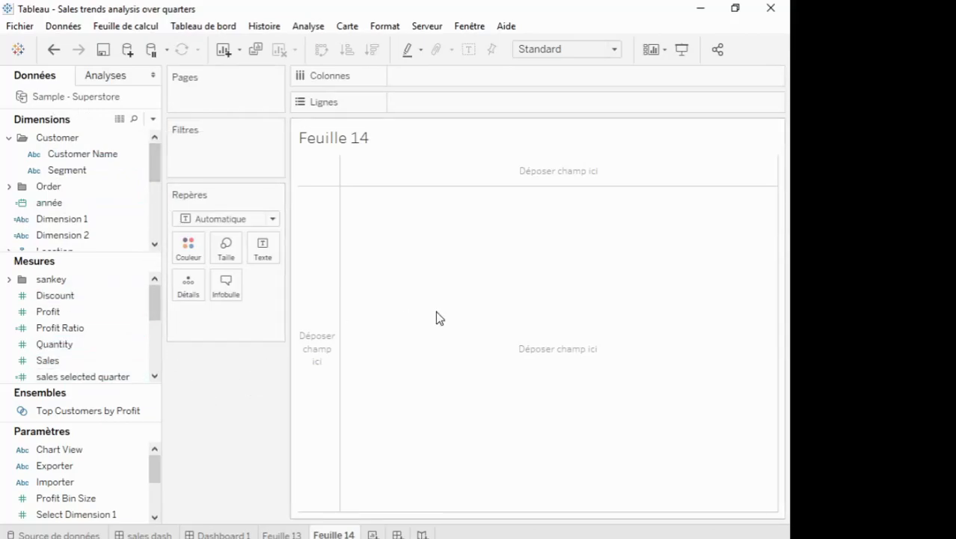
double_click(94, 157)
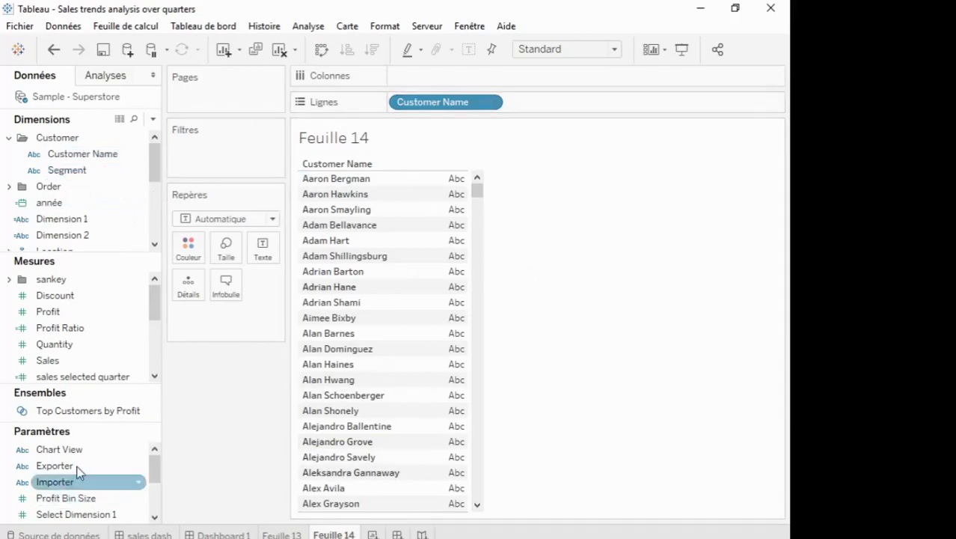
left_click_drag(47, 366, 445, 330)
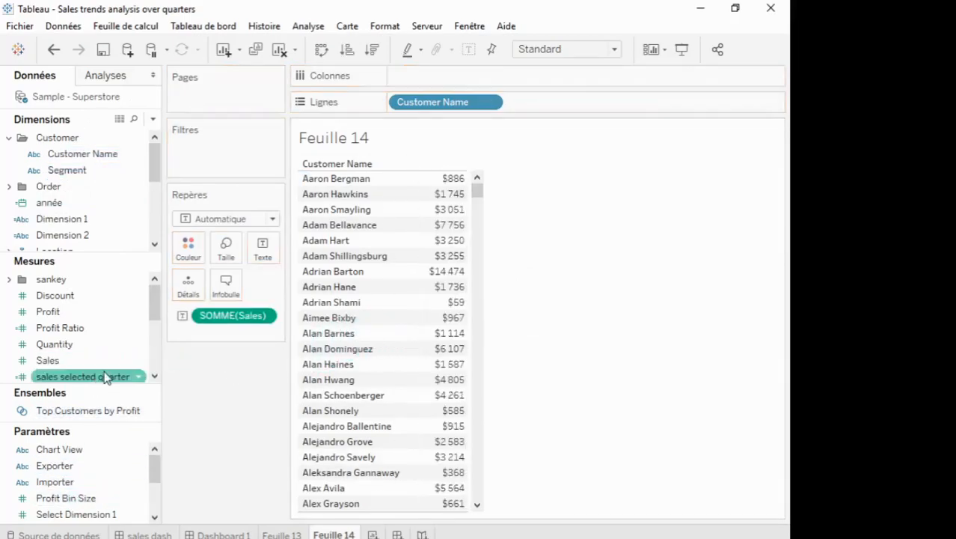
left_click(373, 50)
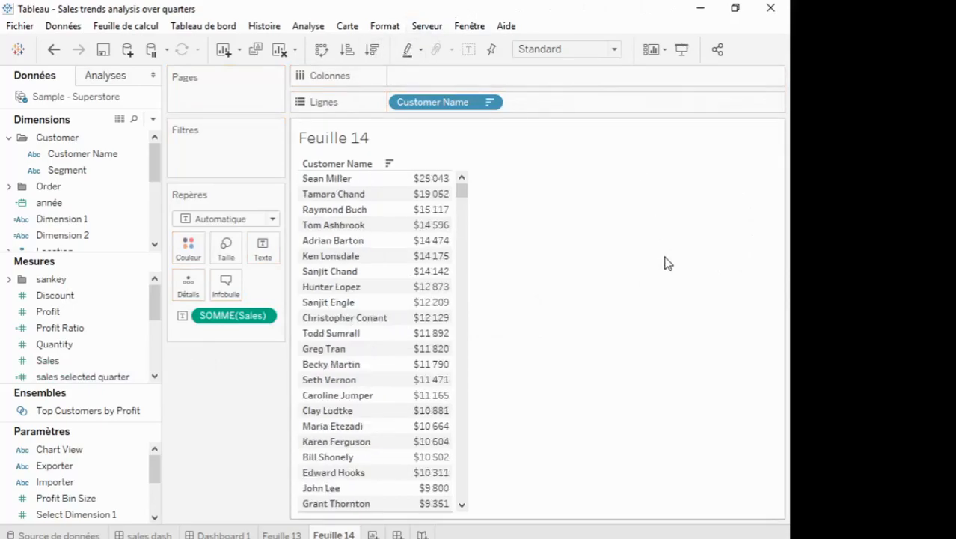
Convert the customer sales table into a horizontal bar chart and sort the customers by descending sales
left_click(736, 8)
left_click_drag(621, 264, 752, 239)
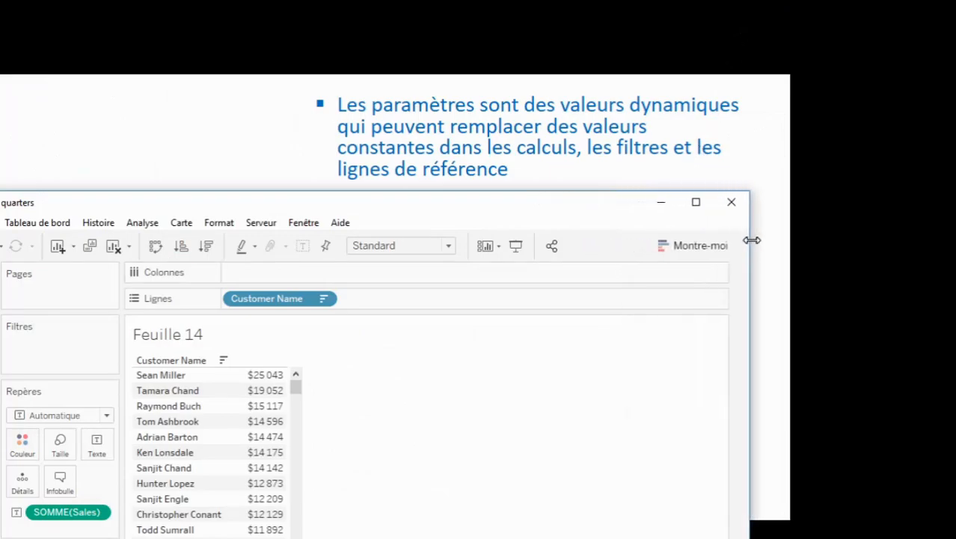
left_click(713, 249)
left_click(612, 348)
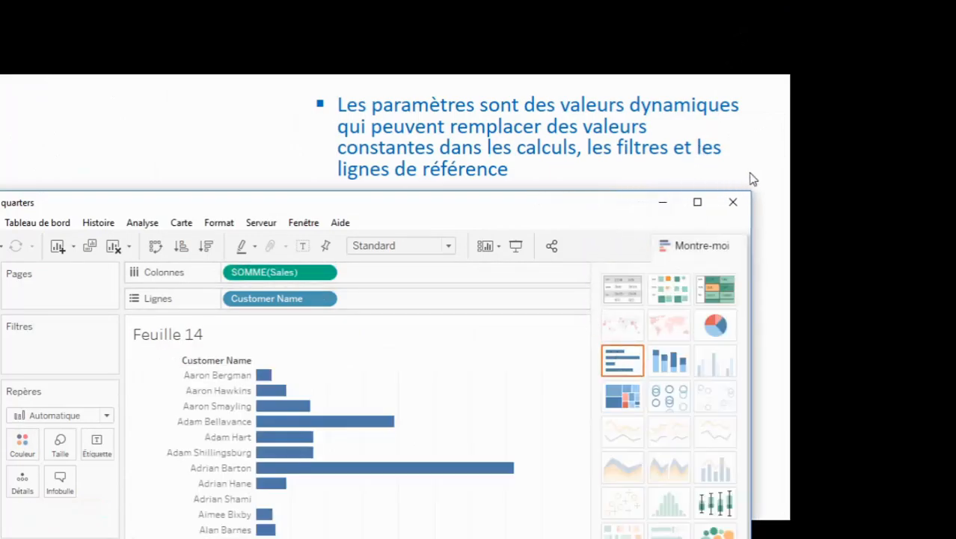
left_click(697, 202)
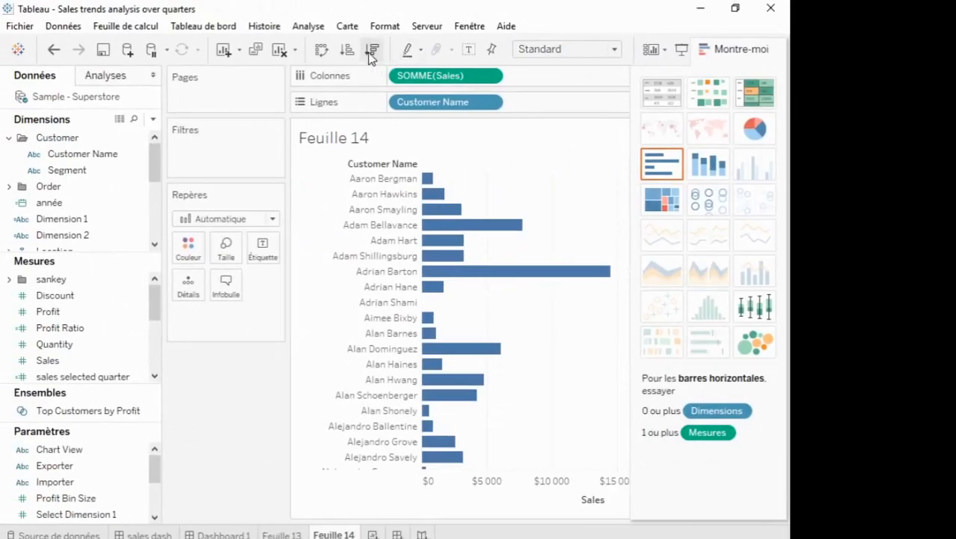
left_click(371, 49)
left_click(726, 48)
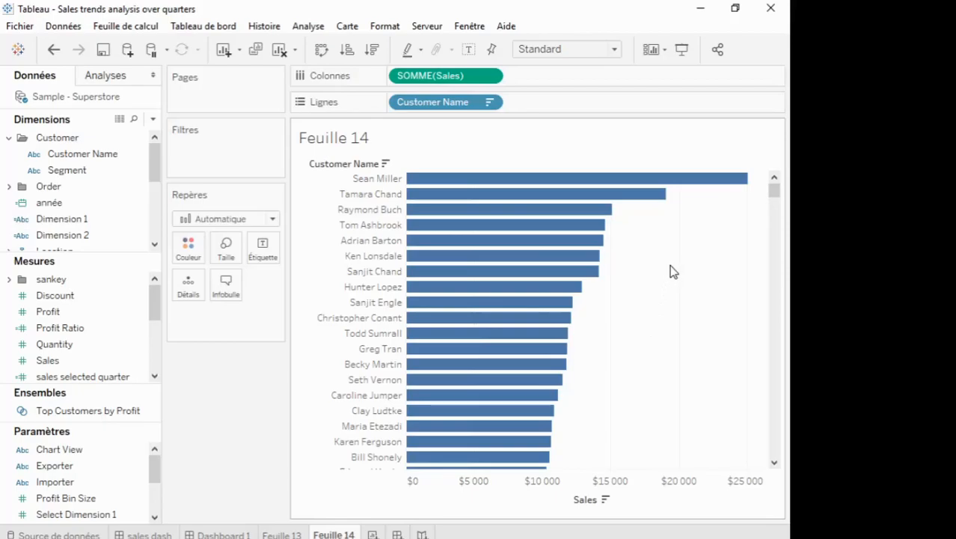
Filter Customer Name by field to the top 5 customers by sum of Sales
left_click_drag(762, 285, 384, 169)
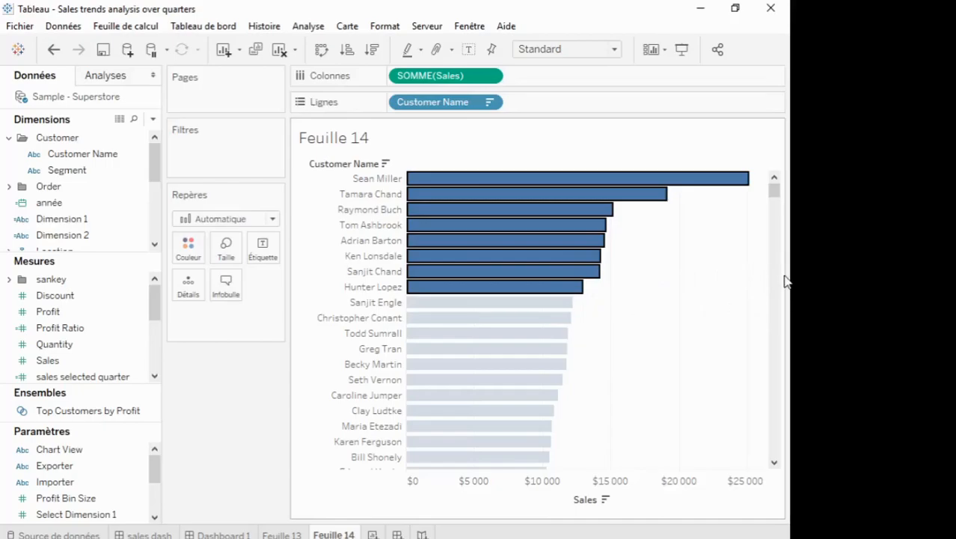
left_click(489, 102)
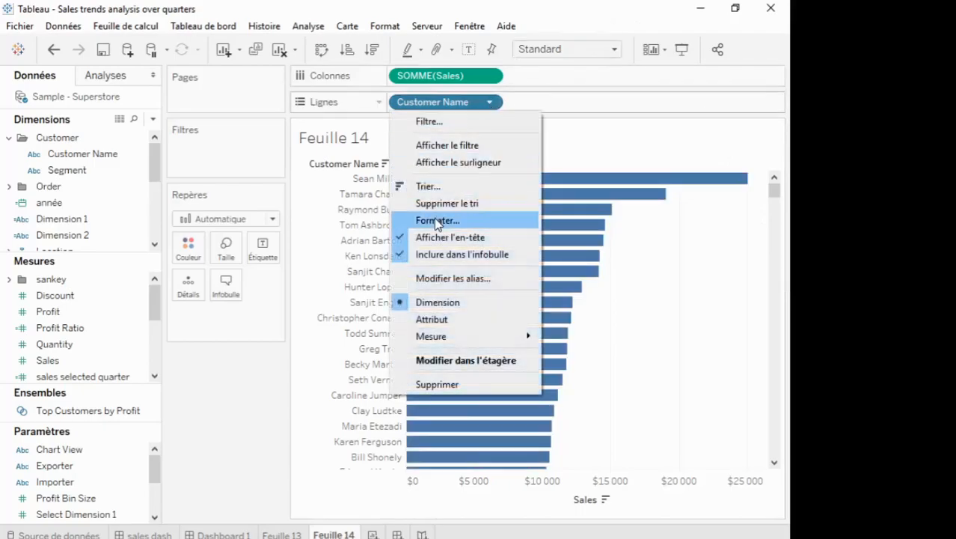
left_click(483, 122)
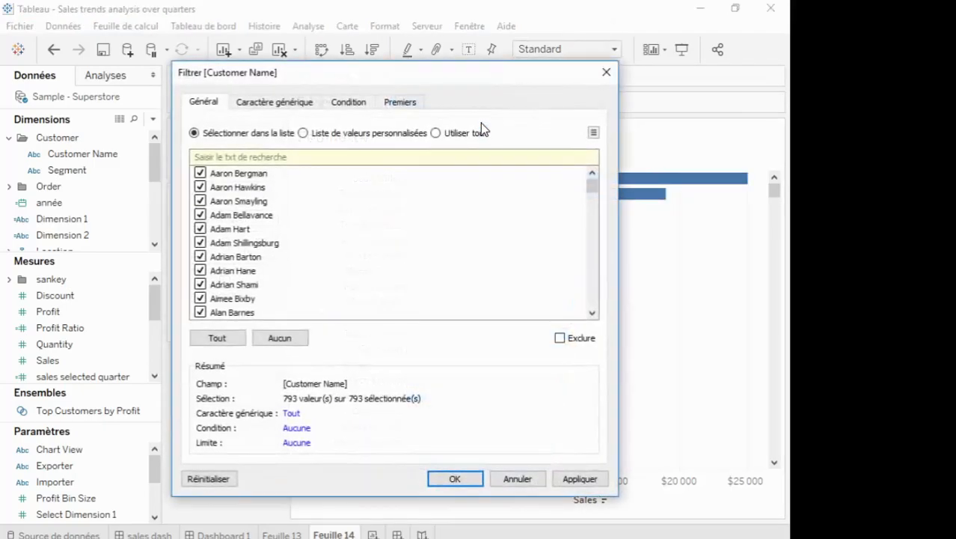
left_click_drag(419, 75, 375, 104)
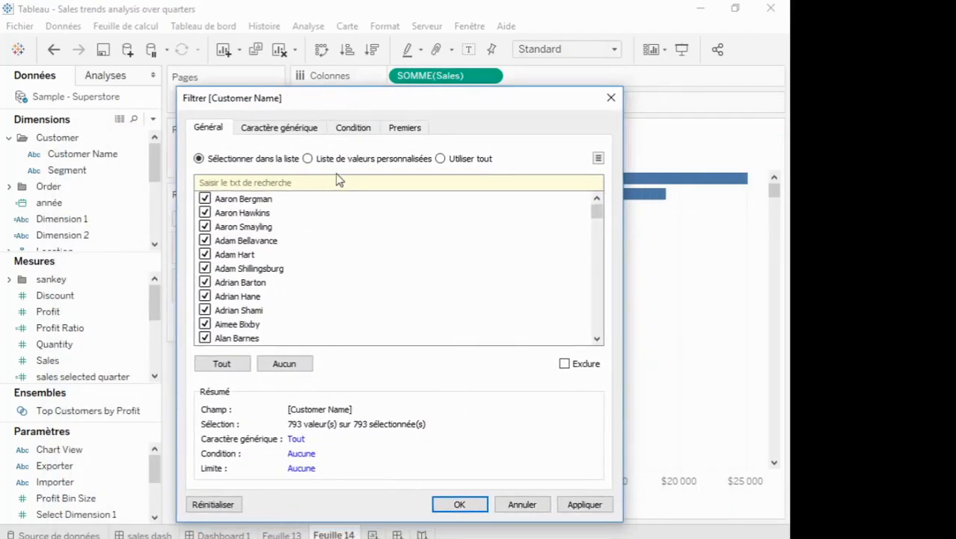
left_click(274, 132)
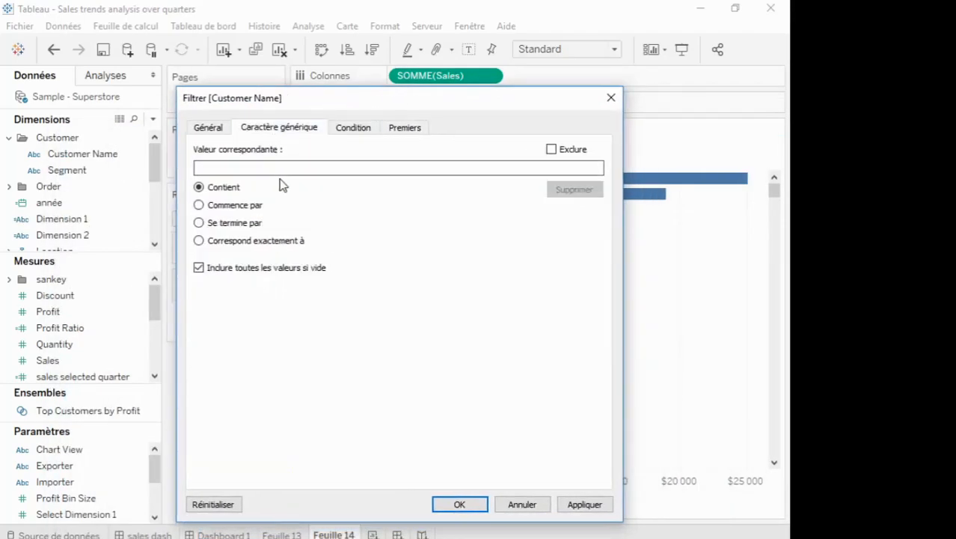
left_click(366, 128)
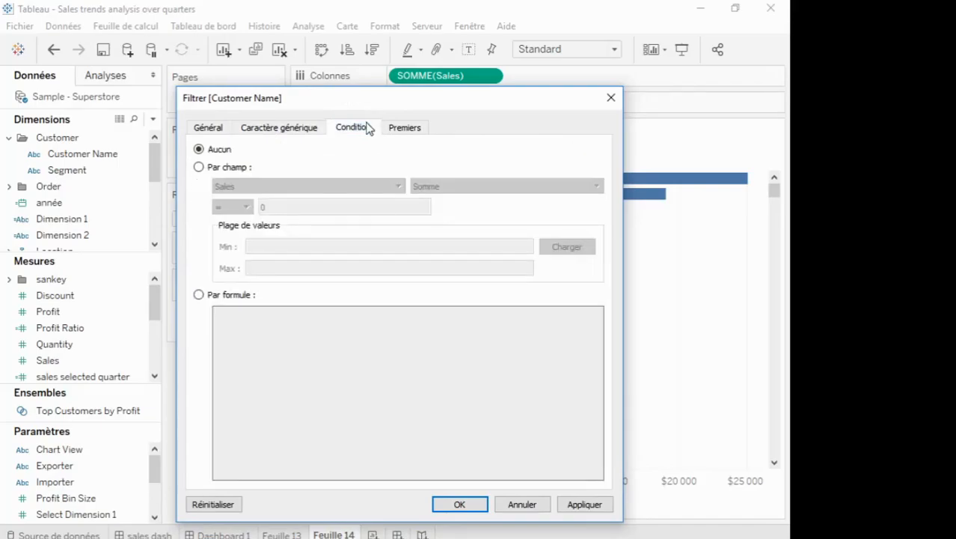
left_click(394, 130)
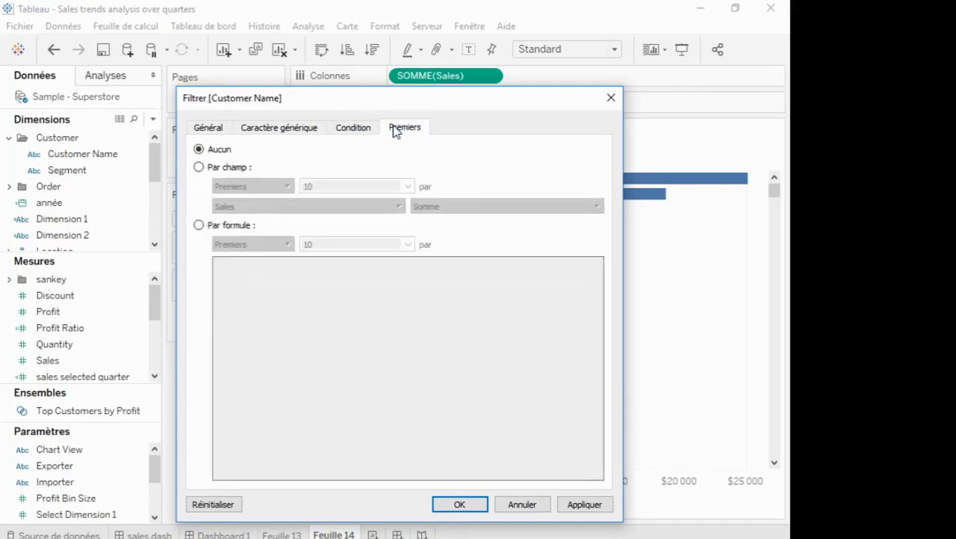
left_click(208, 166)
left_click_drag(328, 188, 175, 188)
type("5")
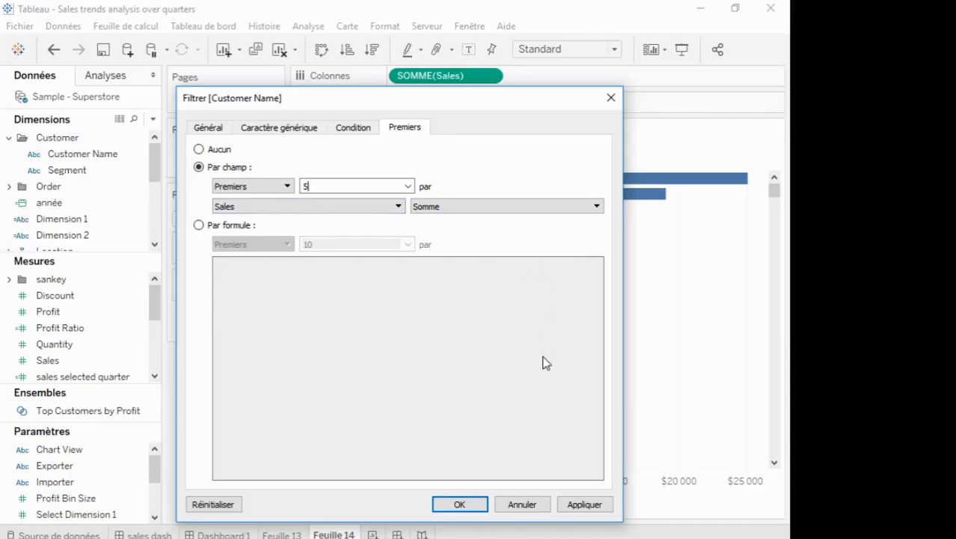
left_click(461, 505)
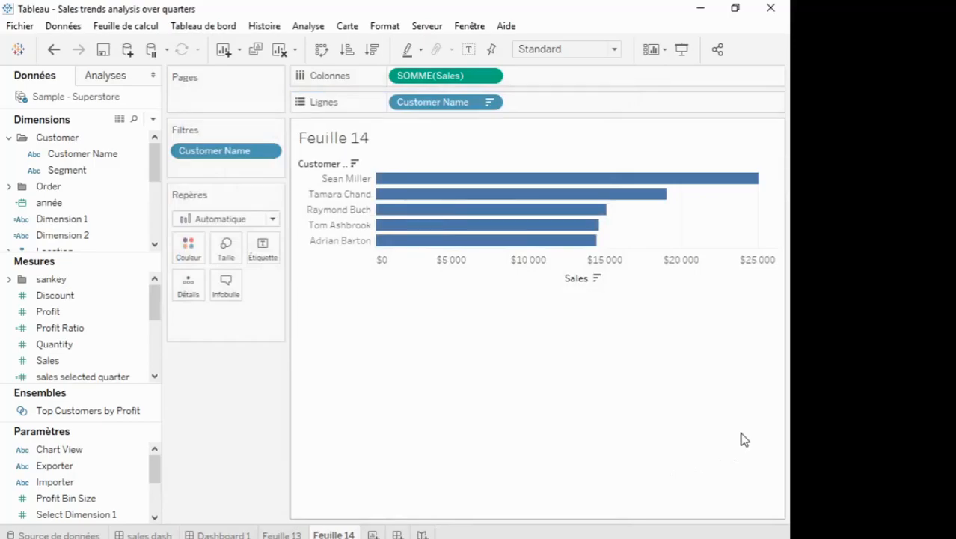
Remove the grid lines for columns from the bar chart by setting them to none
right_click(717, 237)
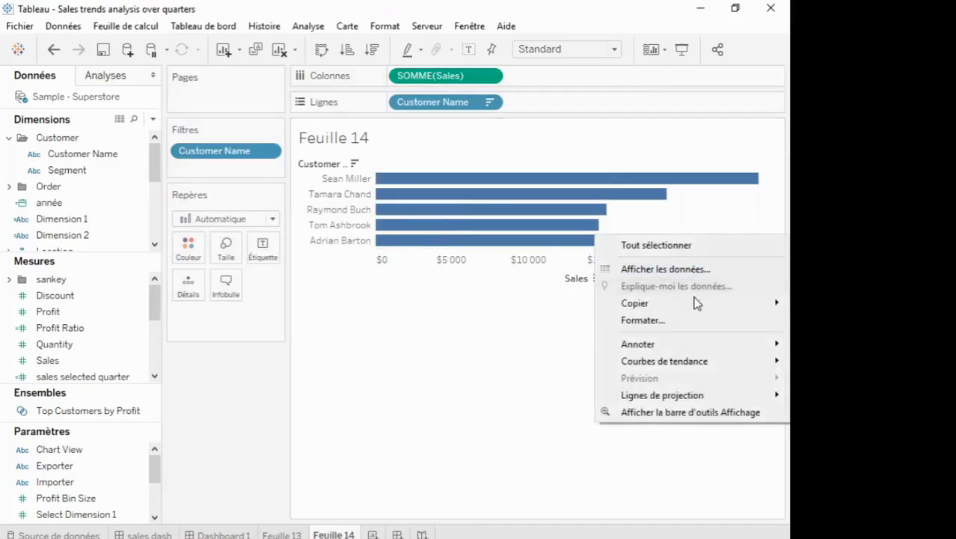
left_click(680, 320)
left_click(92, 103)
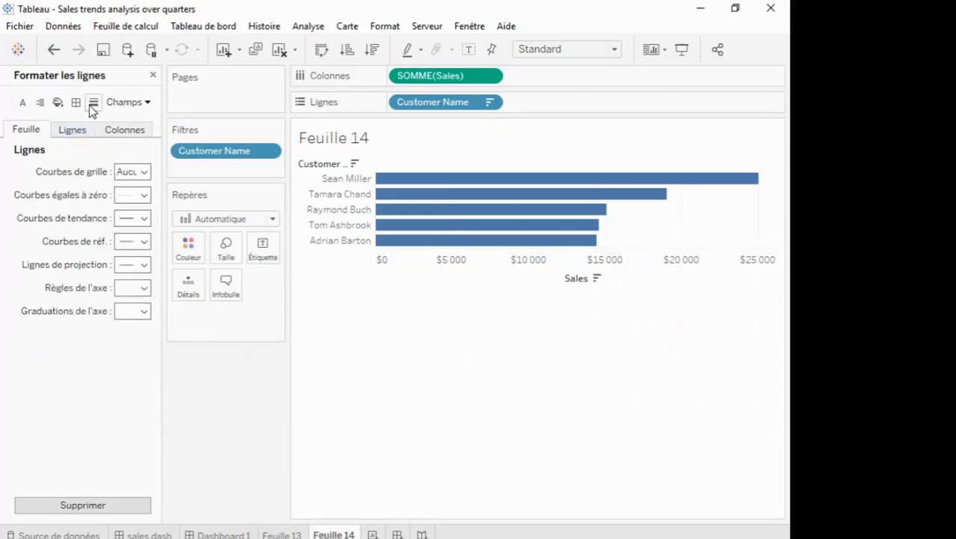
left_click(125, 130)
left_click(127, 173)
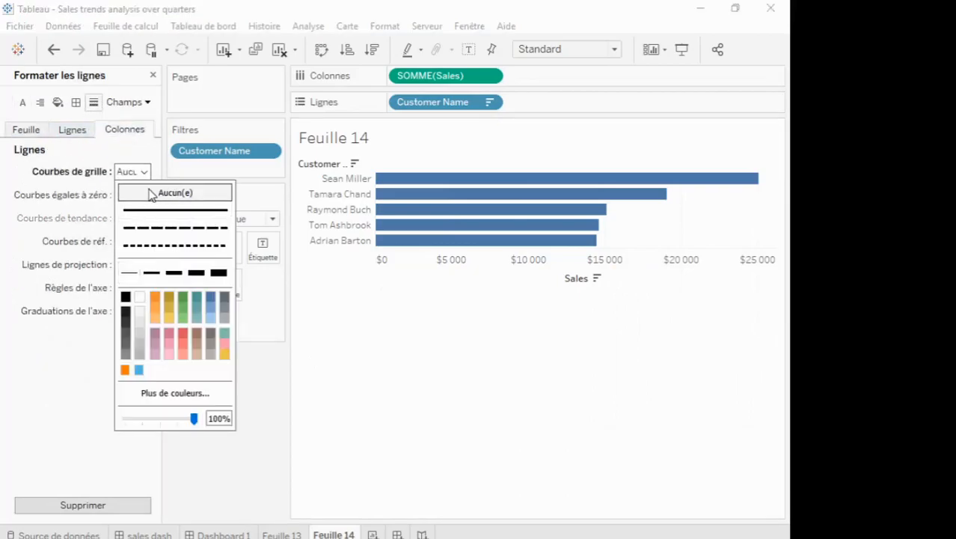
left_click(671, 371)
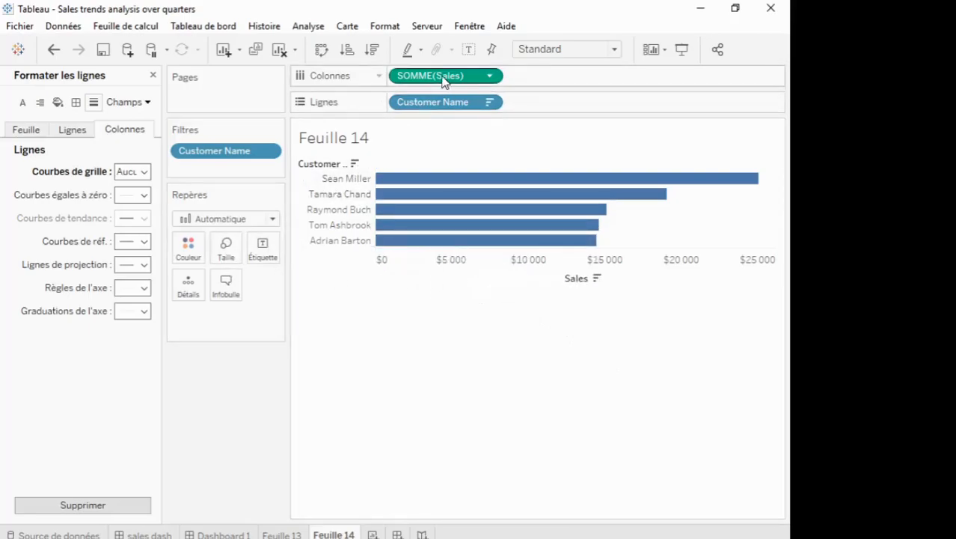
Color the bars by the sum of Sales, hide the color legend and close the line formatting options
mouse_move(443, 81)
left_mouse_down()
mouse_move(321, 208)
mouse_move(188, 247)
left_mouse_up()
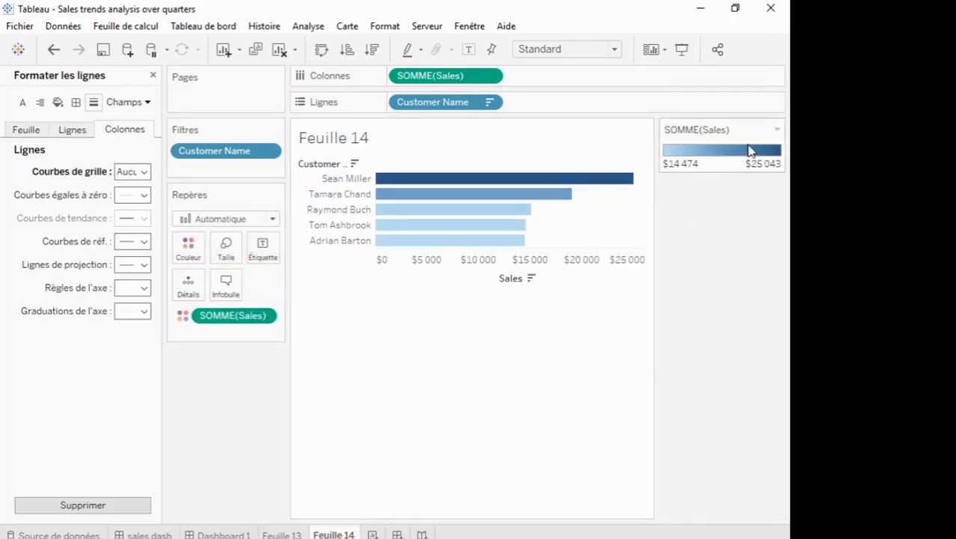
left_click(777, 129)
left_click(751, 220)
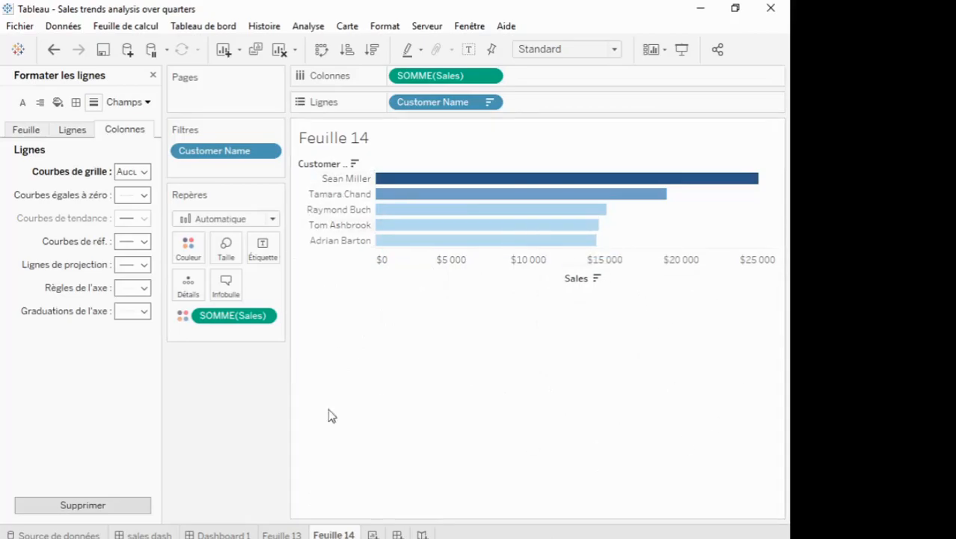
left_click(152, 75)
left_click_drag(157, 476, 161, 433)
Edit the Customer Name top filter to take its number from a new parameter named top x
left_click(490, 106)
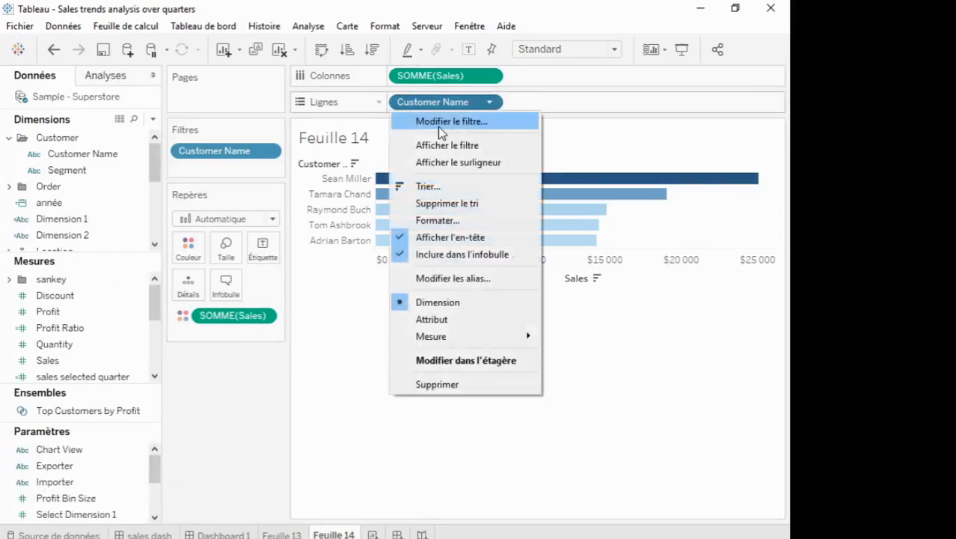
left_click(499, 133)
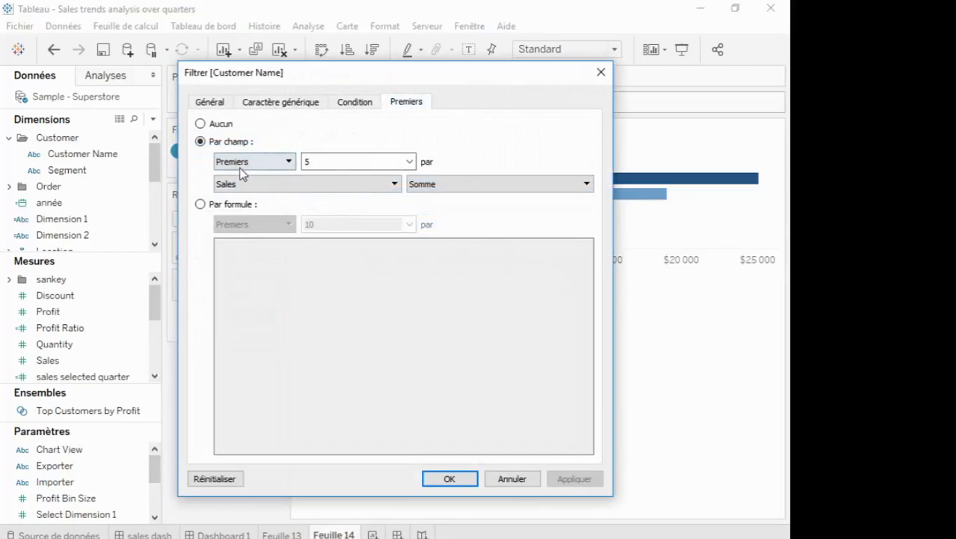
left_click(409, 162)
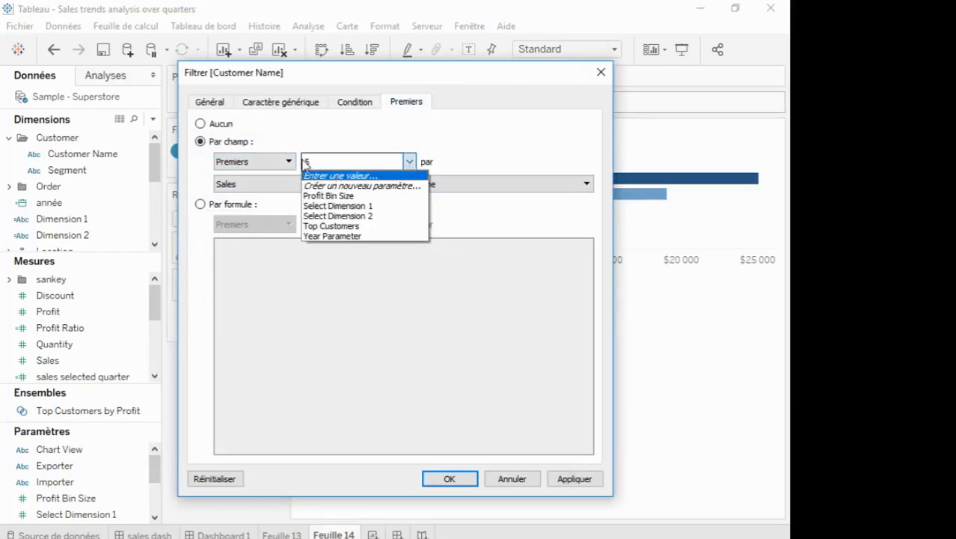
left_click(400, 187)
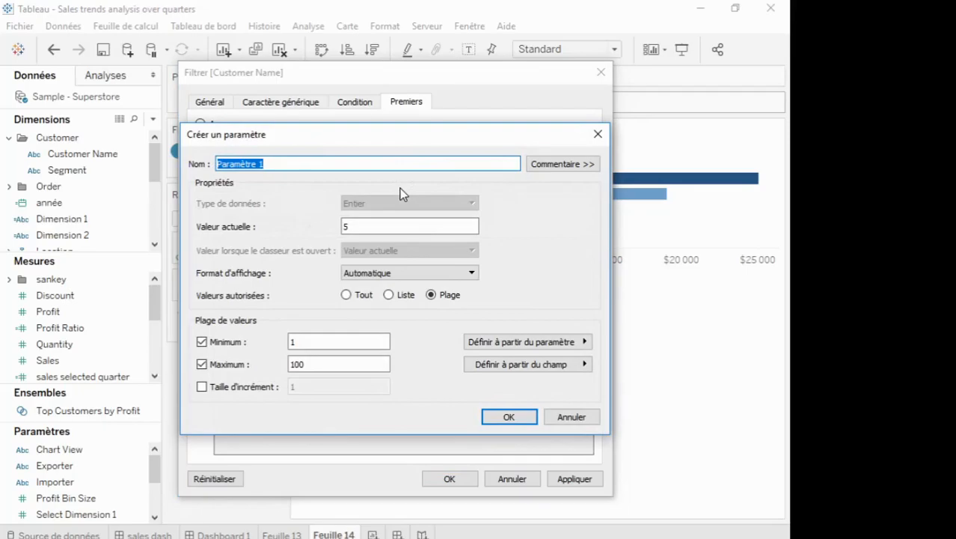
type("top x")
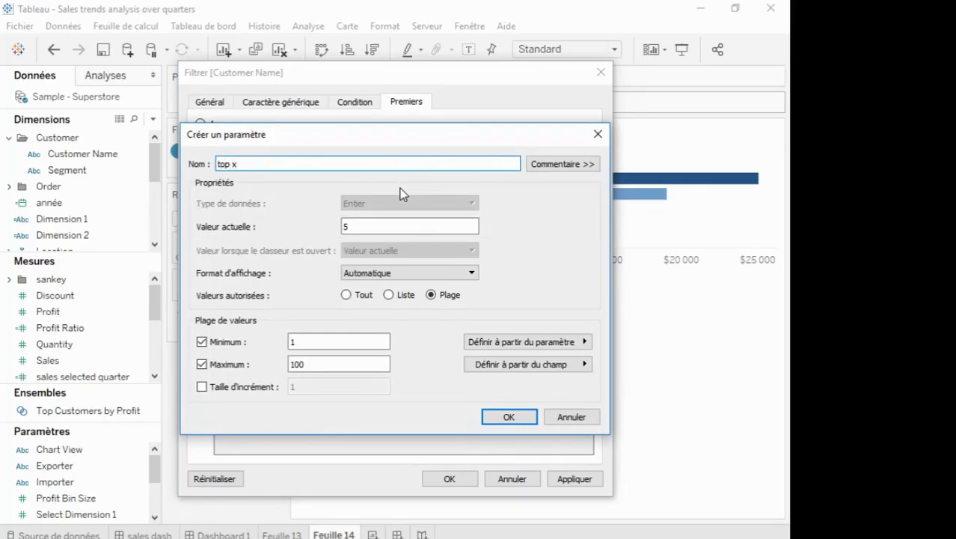
Give the top x parameter a range from minimum 3 to maximum 20 and apply it to the filter
left_click_drag(370, 230, 266, 232)
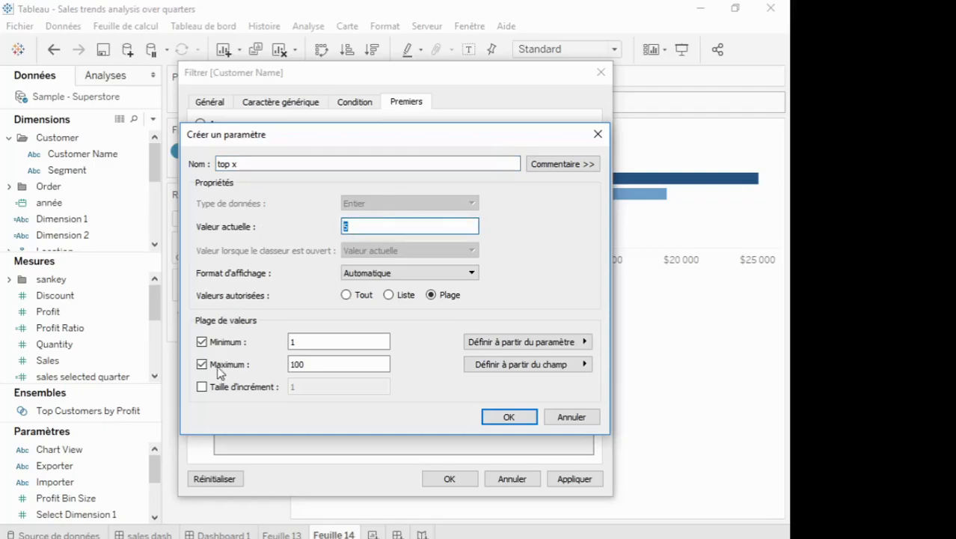
left_click_drag(324, 361, 66, 359)
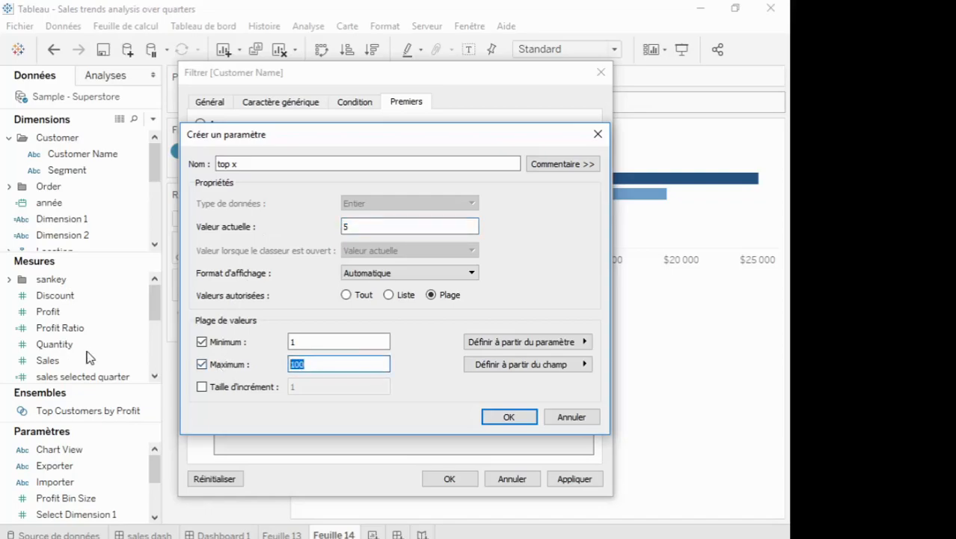
type("20")
left_click_drag(321, 338, 294, 341)
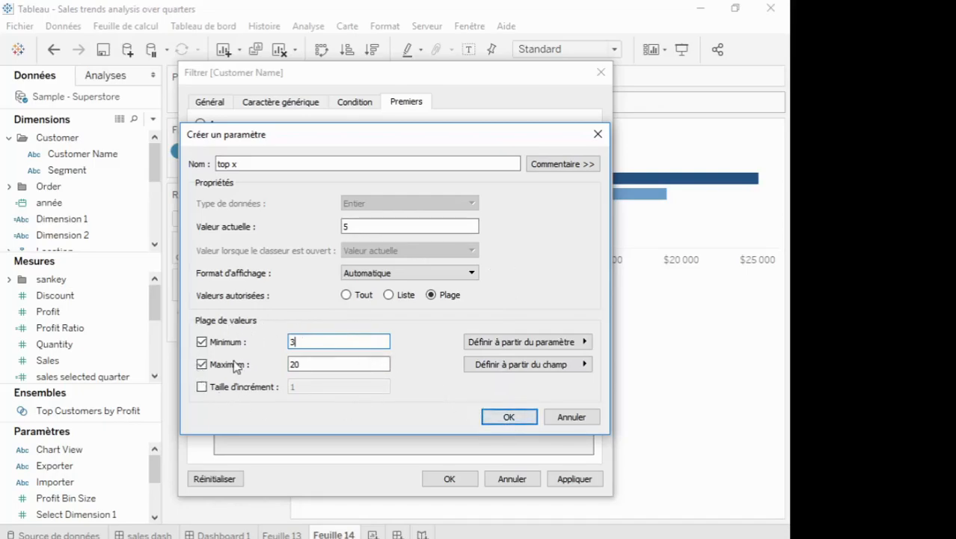
left_click(529, 416)
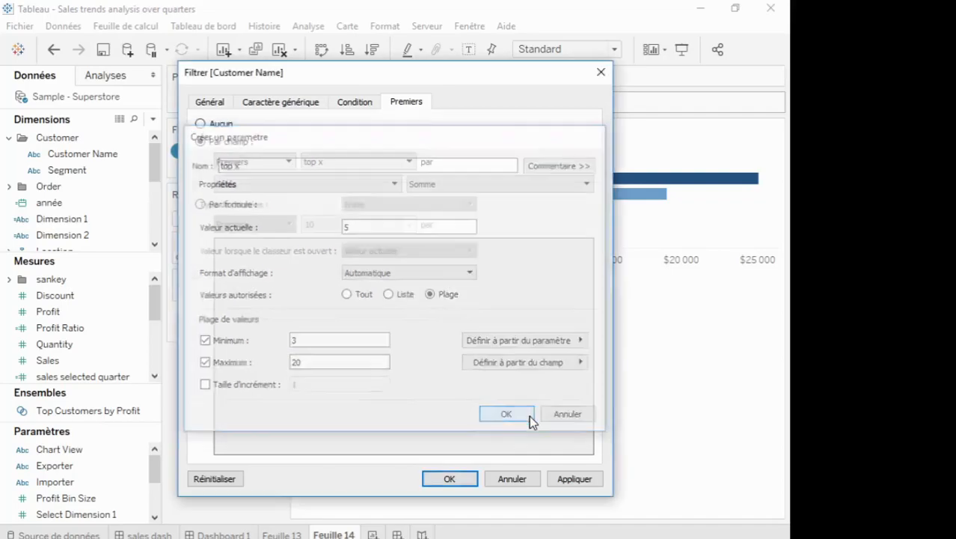
left_click(449, 479)
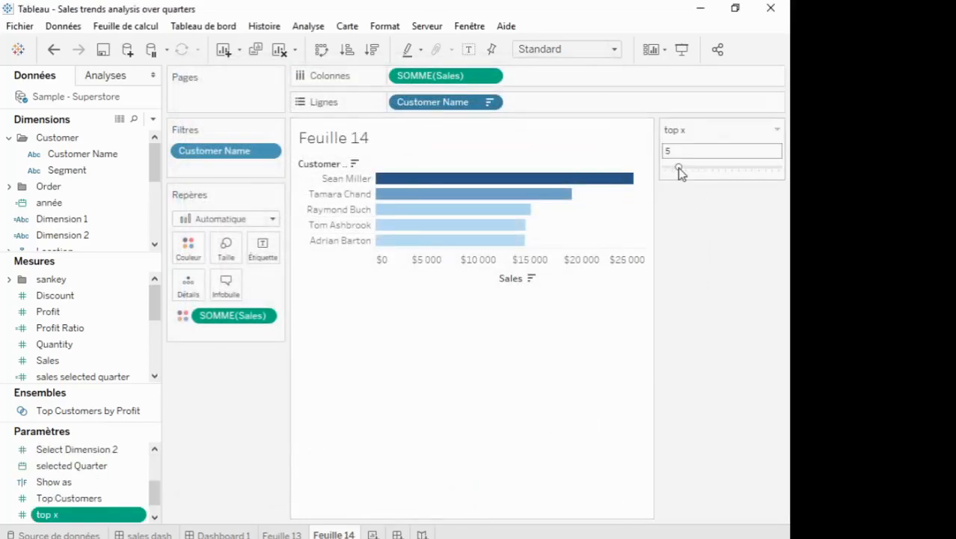
Test the top x parameter control by raising its value to 7 and lowering it to 4
left_click_drag(678, 169, 698, 180)
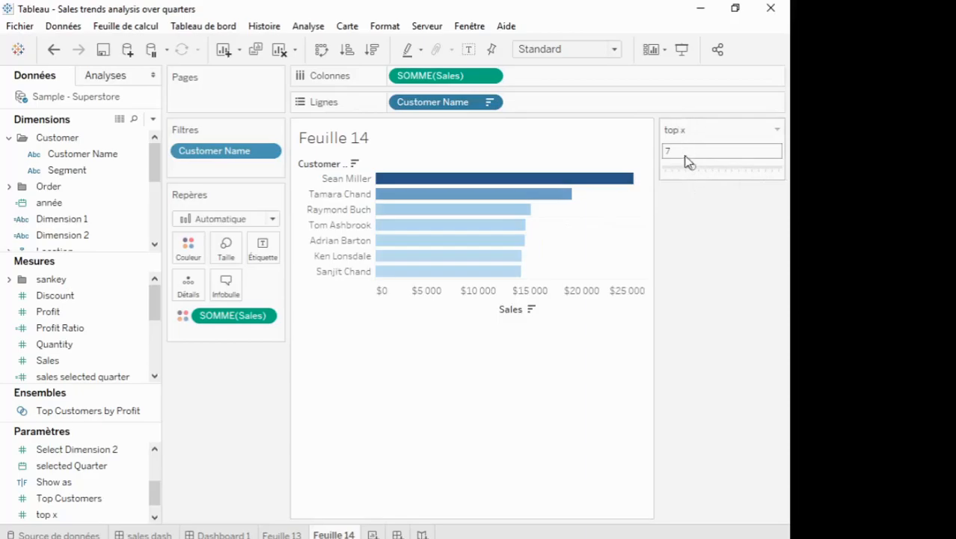
left_click_drag(692, 167, 676, 179)
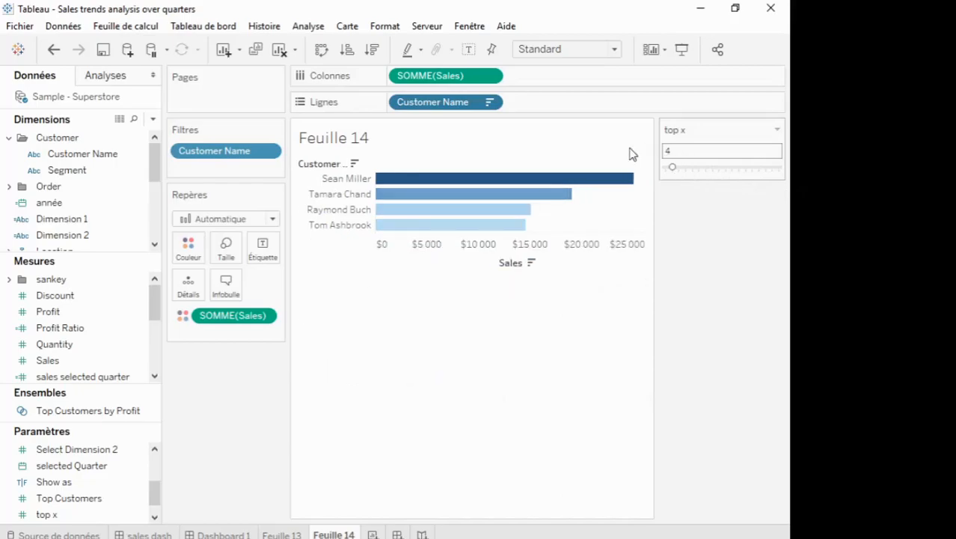
Switch the top x parameter control from a slider to type-in entry and set its value to 10
left_click(778, 129)
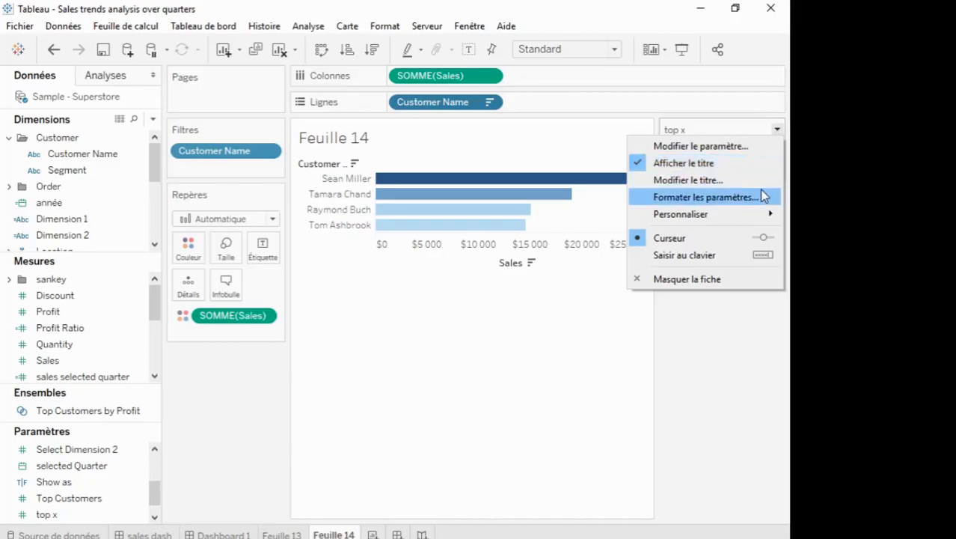
left_click(728, 255)
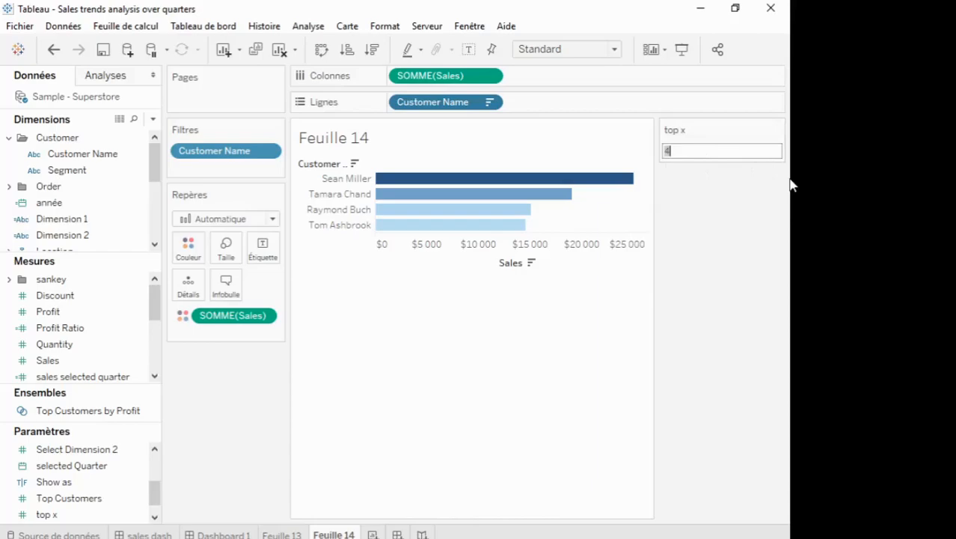
key("Return")
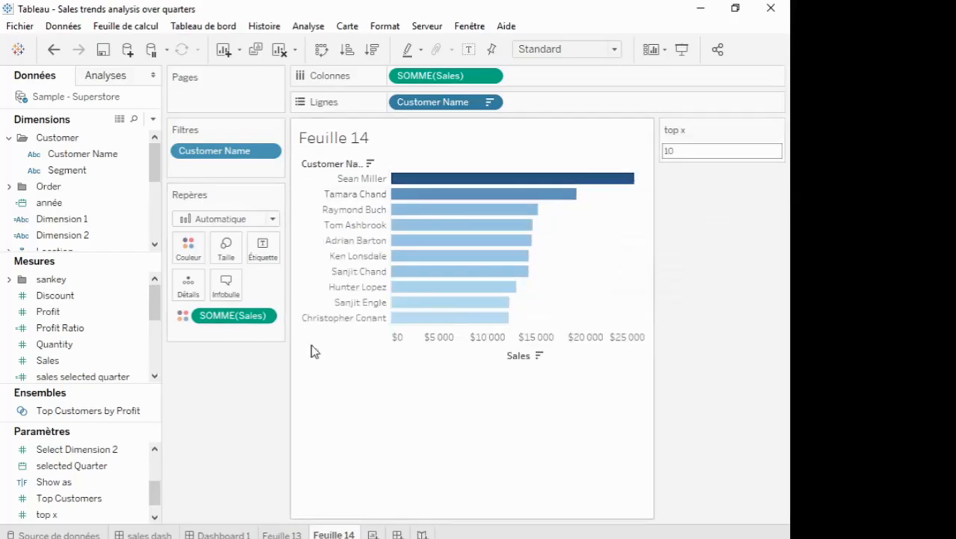
Start a new parameter based on the Top Customers parameter and review the available data types
left_click_drag(161, 445, 206, 446)
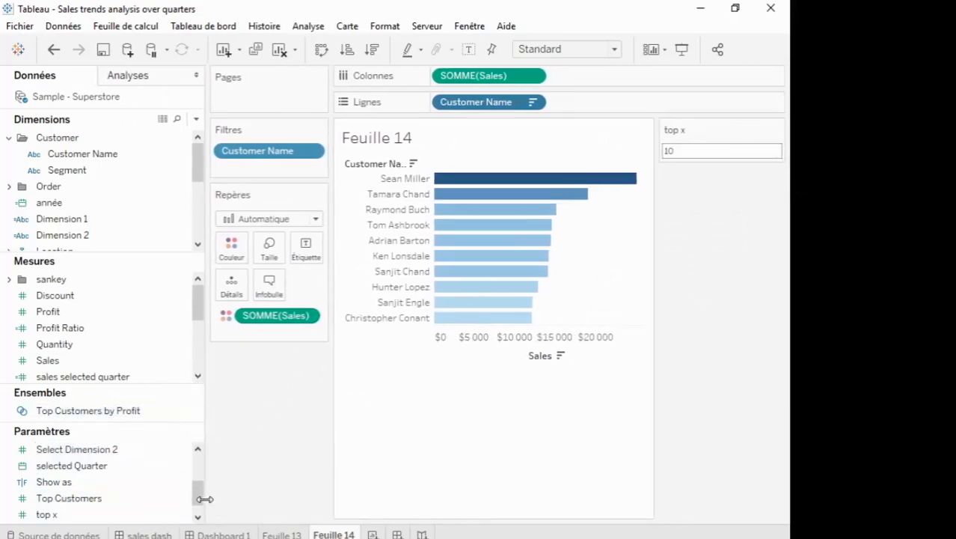
left_click(175, 498)
right_click(175, 498)
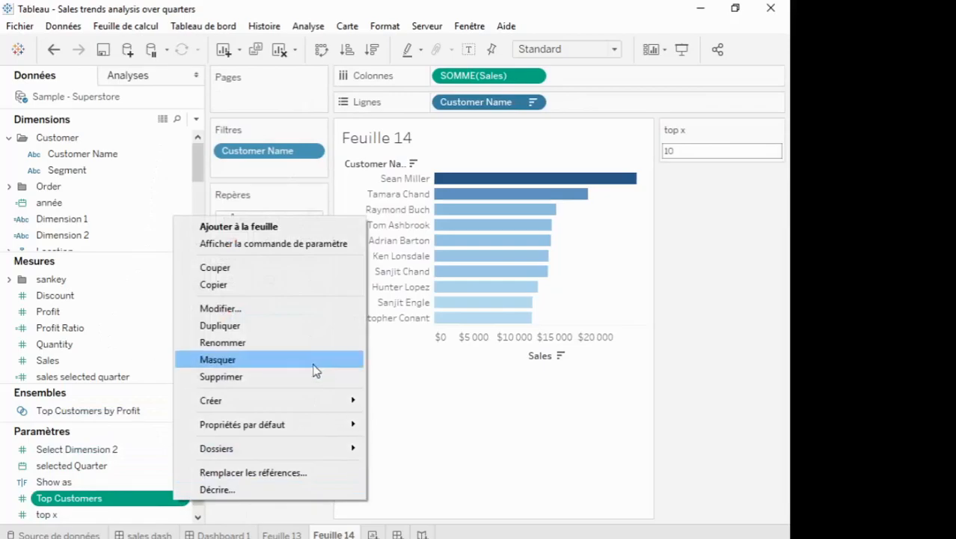
mouse_move(327, 404)
left_click(419, 421)
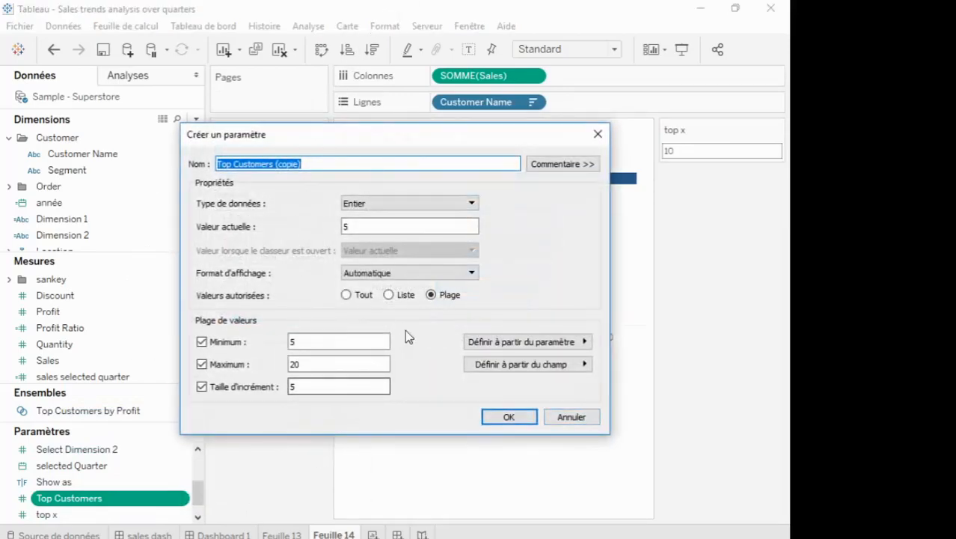
left_click(433, 205)
left_click(534, 219)
left_click(470, 204)
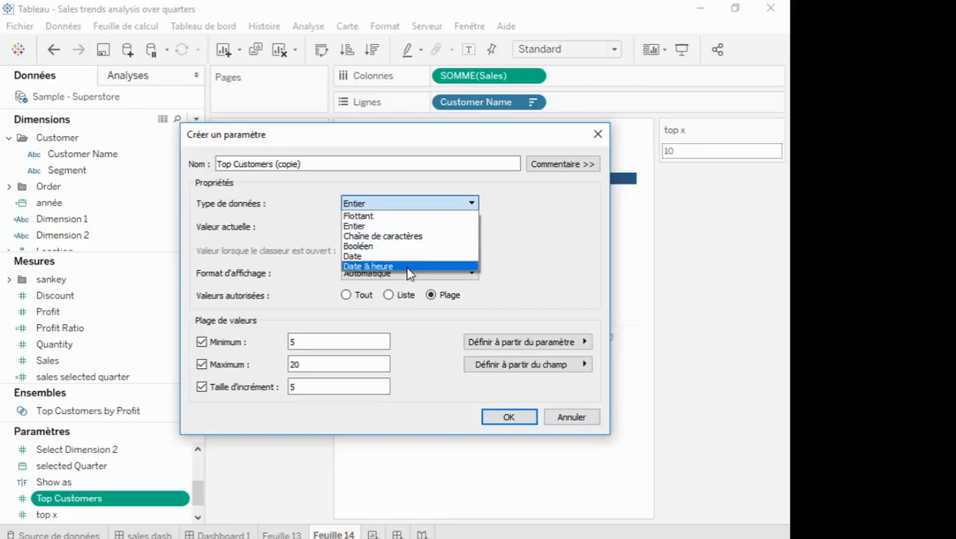
left_click(568, 274)
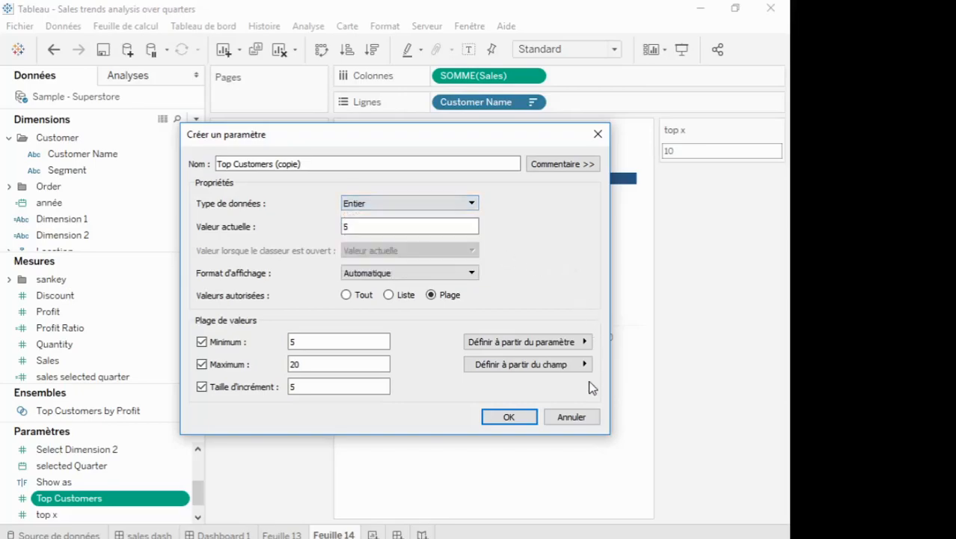
Review which parameters and fields can define the new parameter's value range, and cancel its creation
left_click(588, 343)
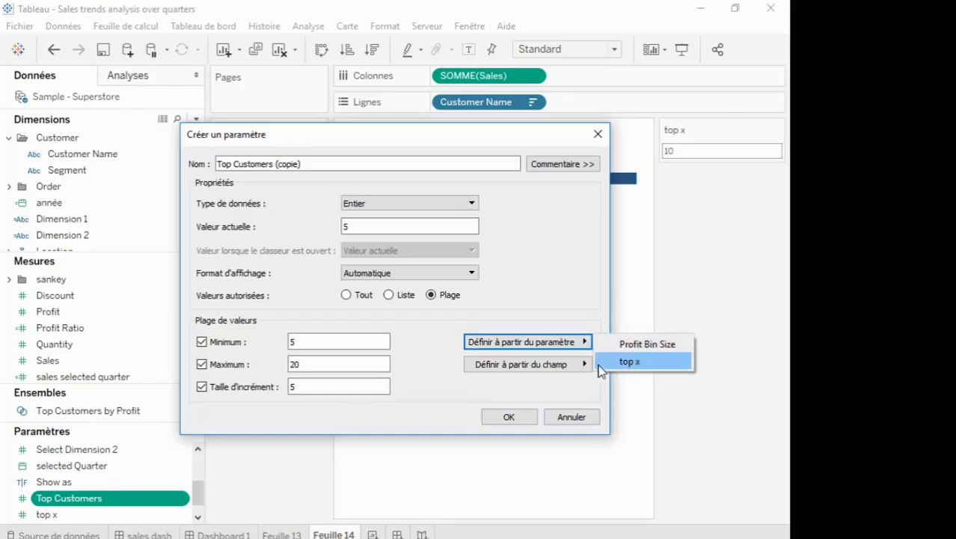
left_click(581, 366)
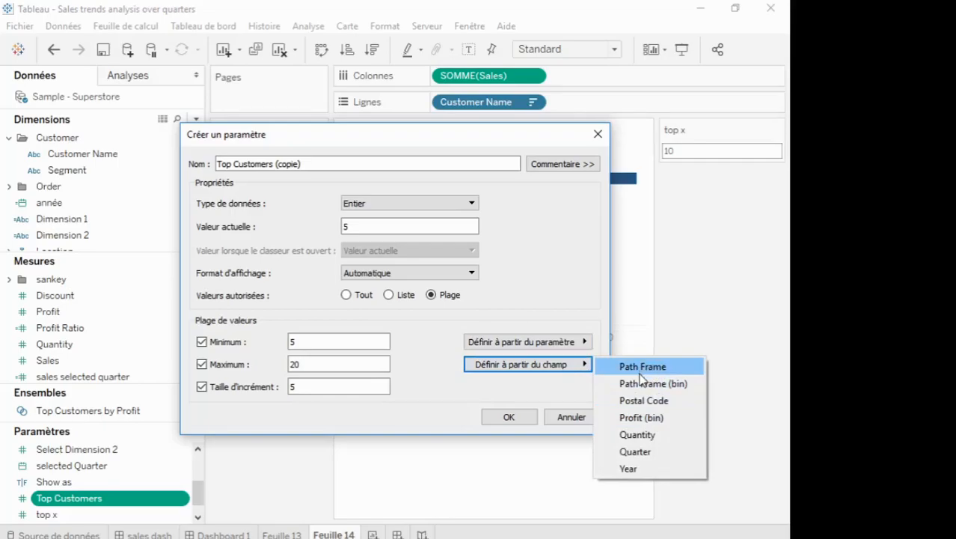
left_click(469, 396)
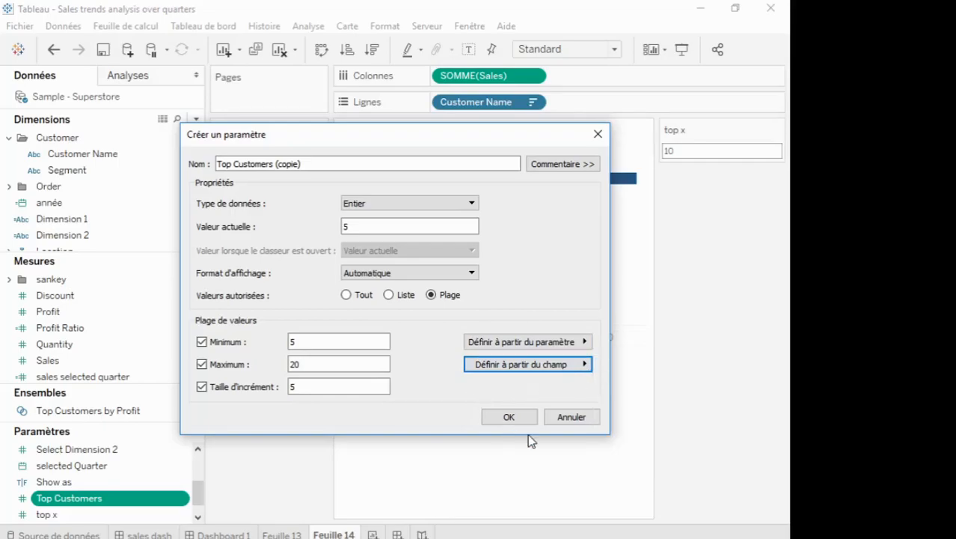
left_click(567, 421)
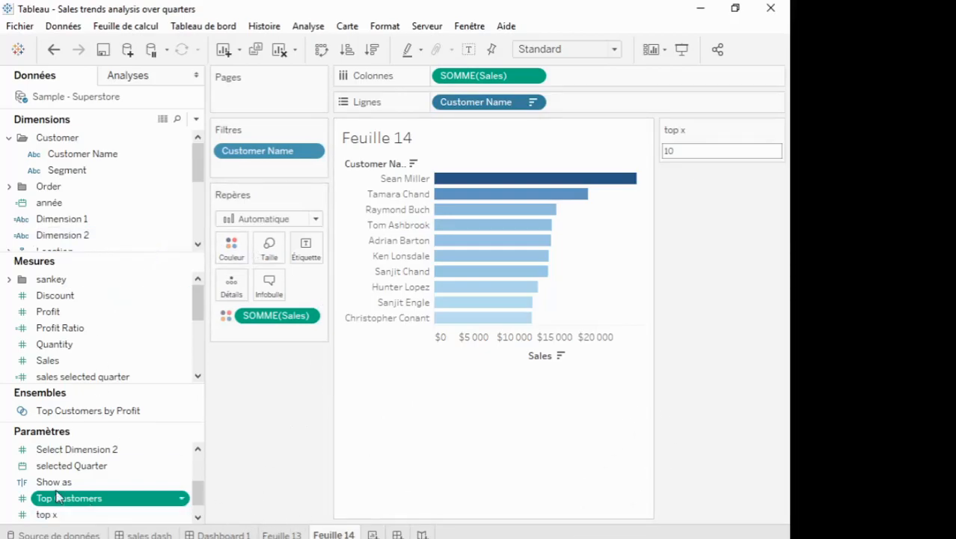
left_click(45, 515, "ctrl")
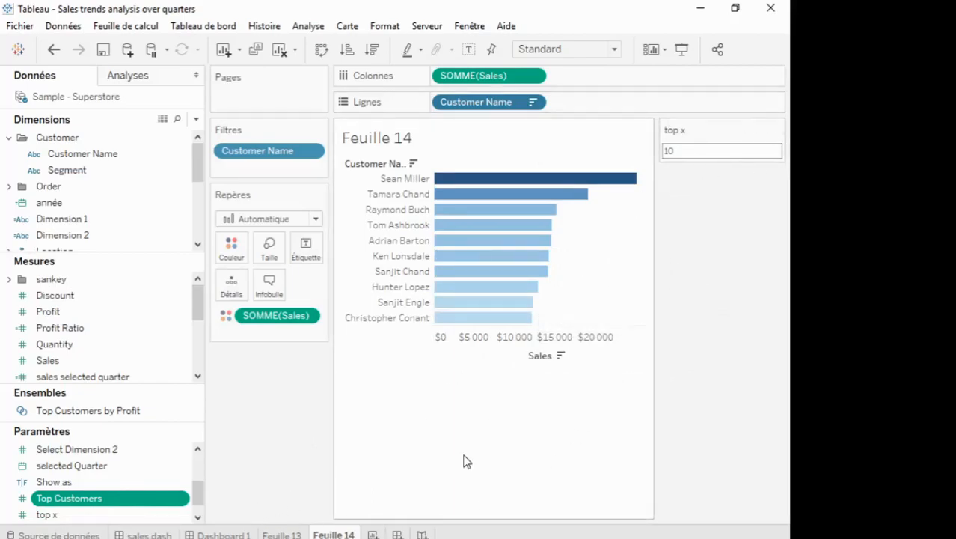
Create a new dashboard, add the sheet Feuille 14 to it and select the container holding the top x control
left_click(397, 535)
double_click(70, 261)
left_click_drag(551, 516, 694, 516)
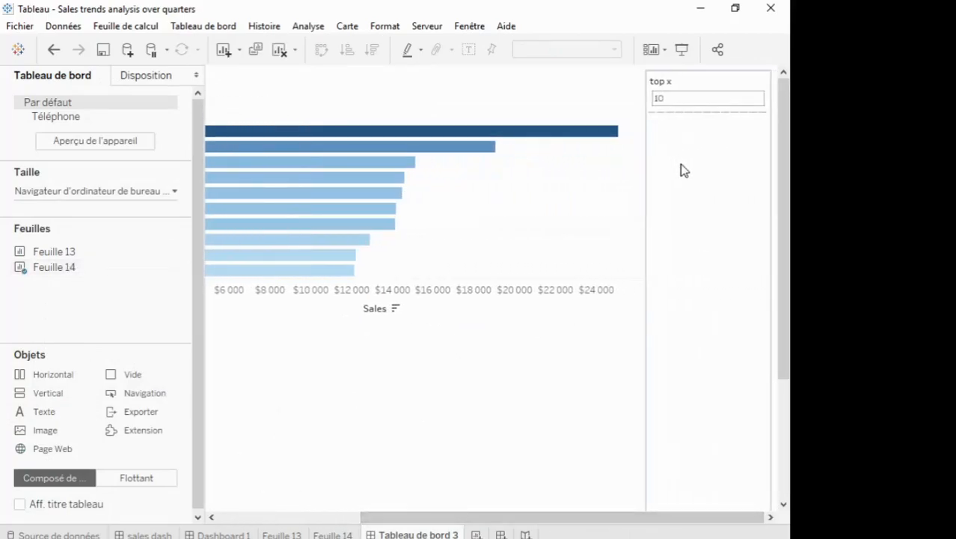
left_click(681, 166)
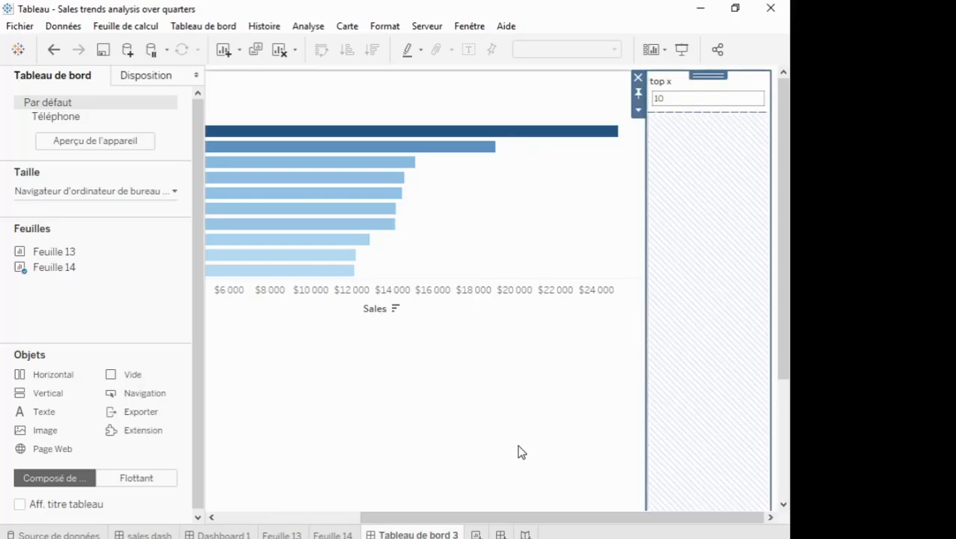